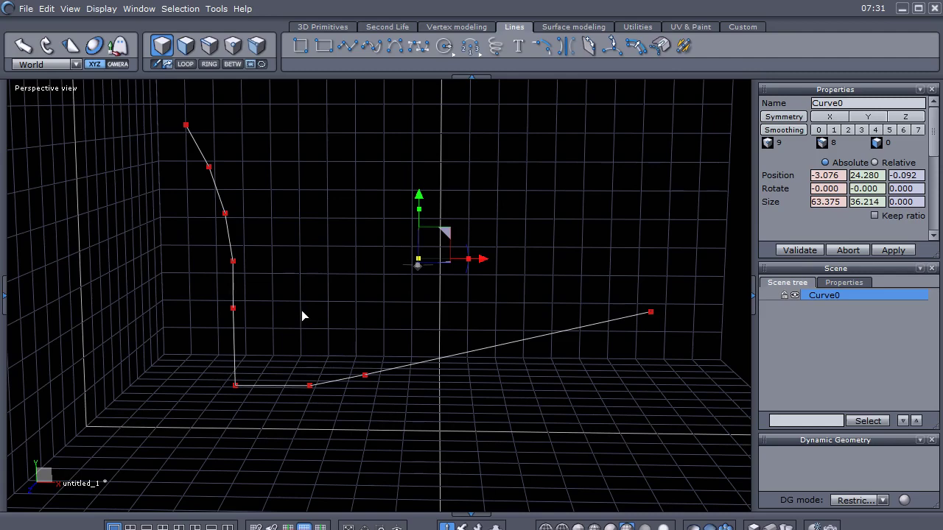
Step: Adjust the view around the curve and reselect the whole Curve0 object
mouse_move(339, 346)
middle_mouse_down()
mouse_move(381, 328)
mouse_move(342, 348)
middle_mouse_up()
scroll(342, 346, "up", 3)
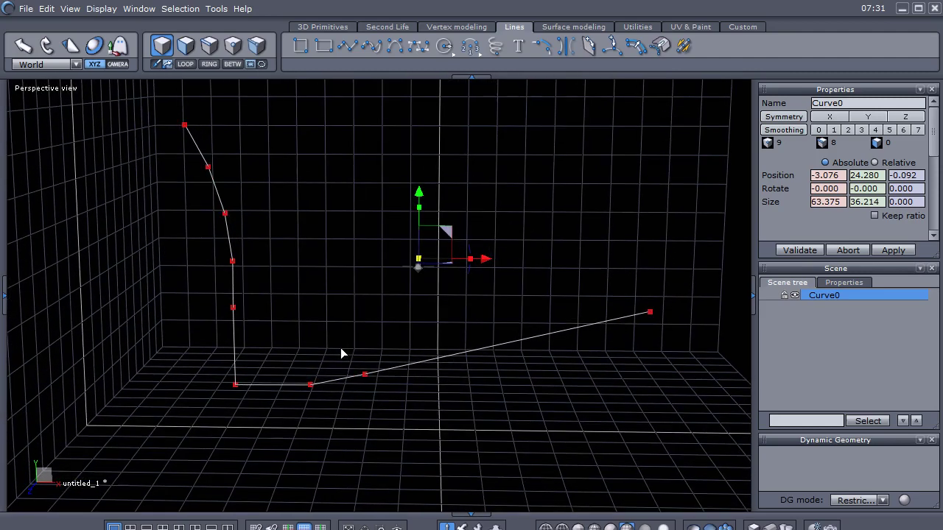
middle_click_drag(348, 344, 346, 344)
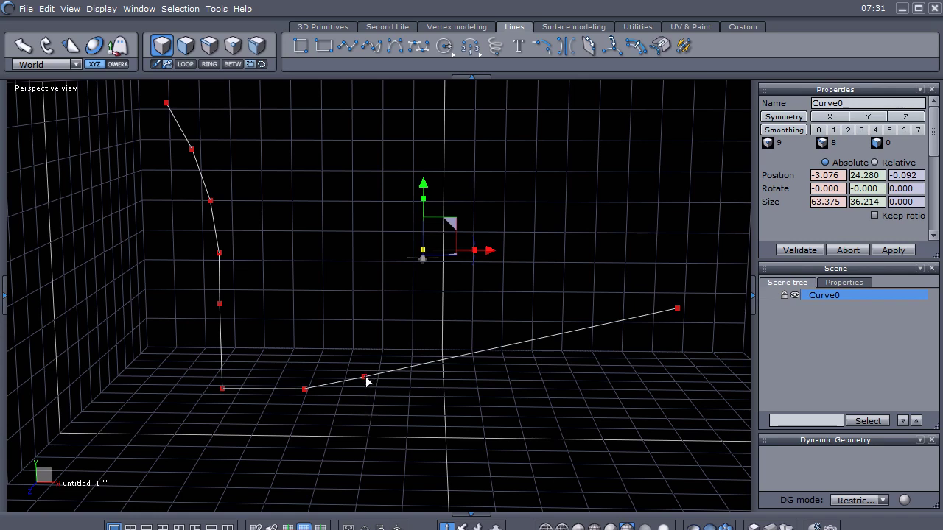
left_click_drag(377, 364, 354, 389)
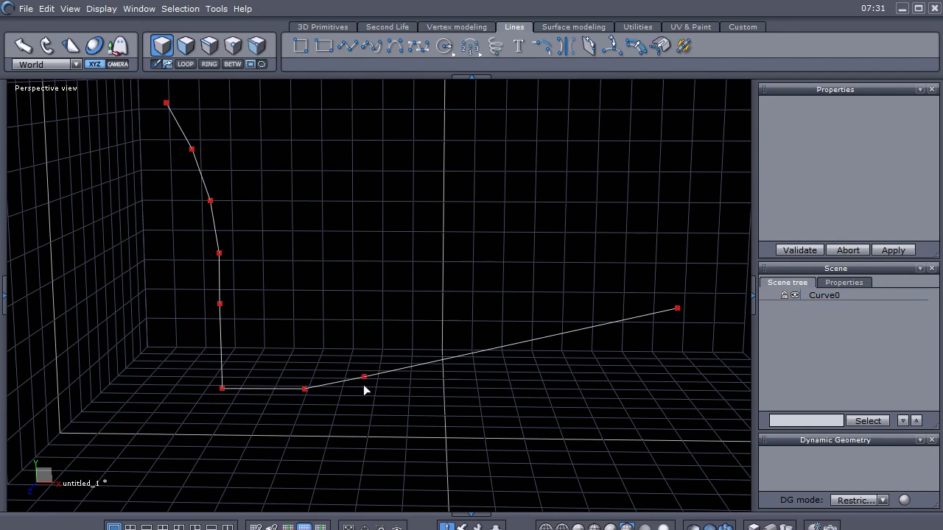
left_click(373, 397)
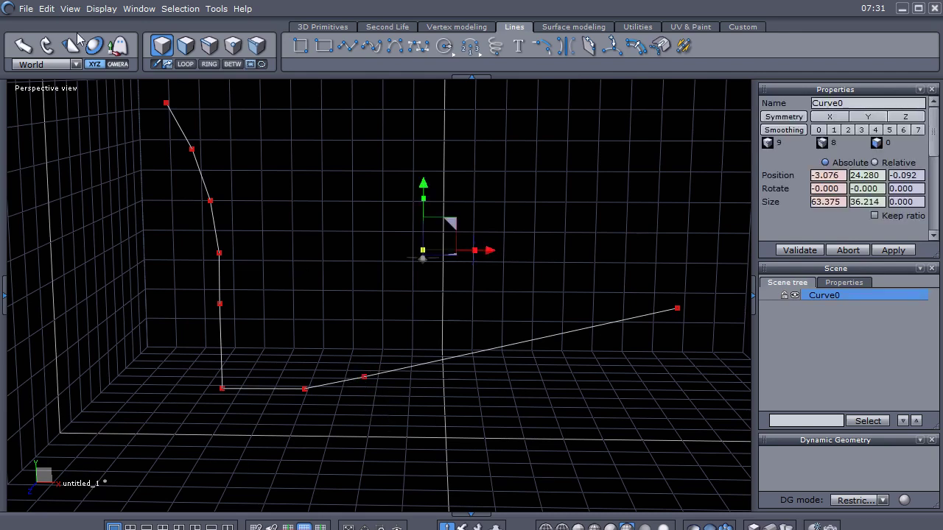
Step: Change the Points color preference from red to olive and validate it
left_click(42, 10)
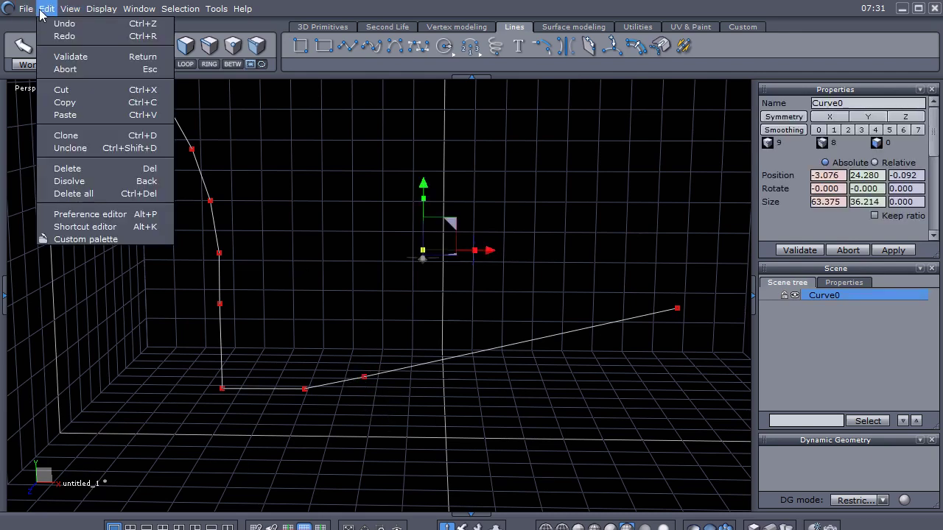
left_click(97, 214)
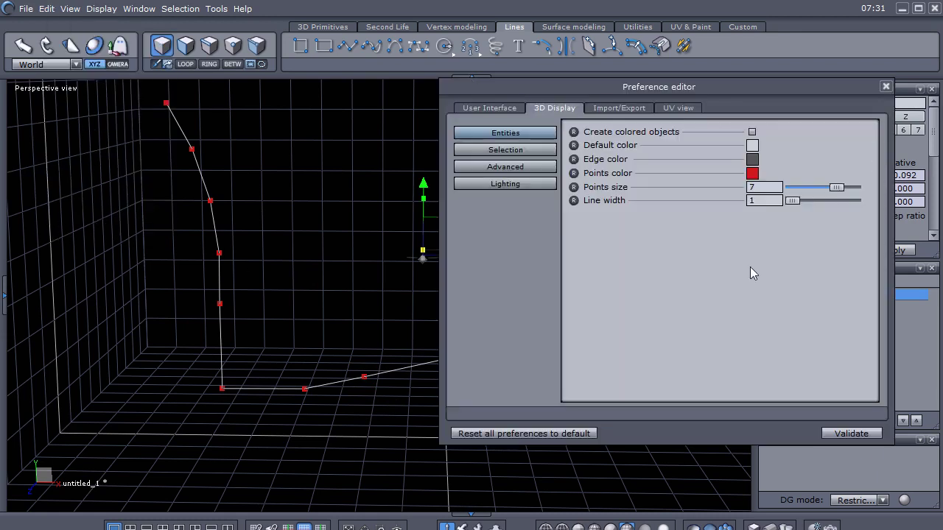
left_click(752, 174)
mouse_move(816, 228)
left_mouse_down()
mouse_move(784, 230)
mouse_move(780, 240)
left_mouse_up()
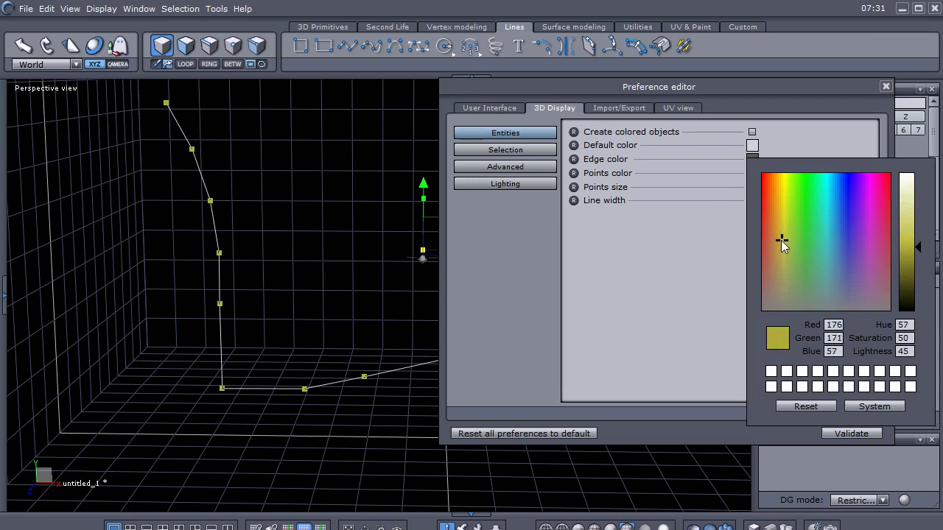
left_click(638, 317)
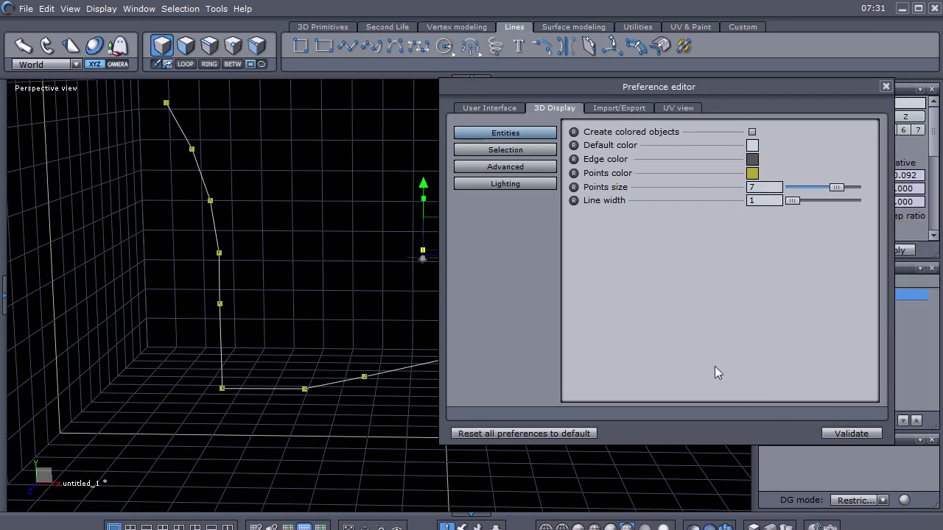
left_click(850, 433)
right_click_drag(215, 411, 299, 375)
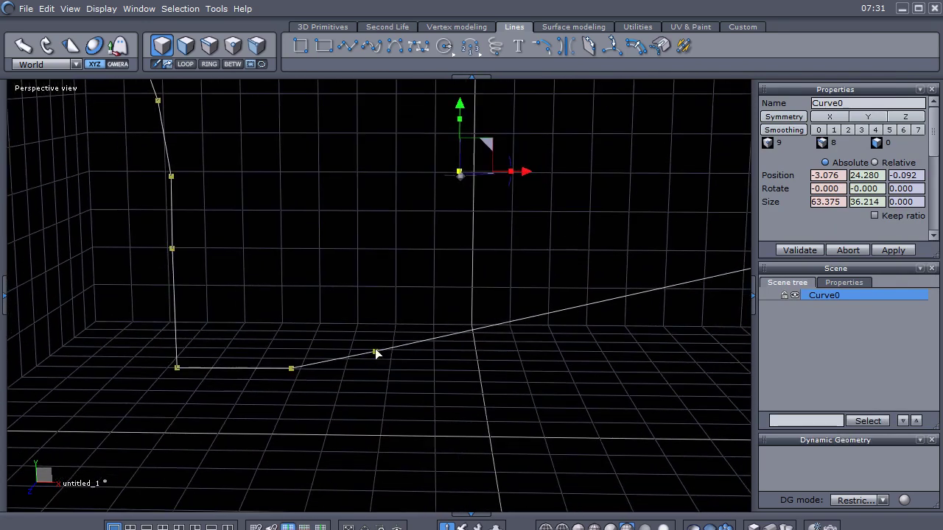
Step: Select the point on the sloped edge, trial-drag it upper right, then undo the move
left_click(233, 46)
left_click(371, 367)
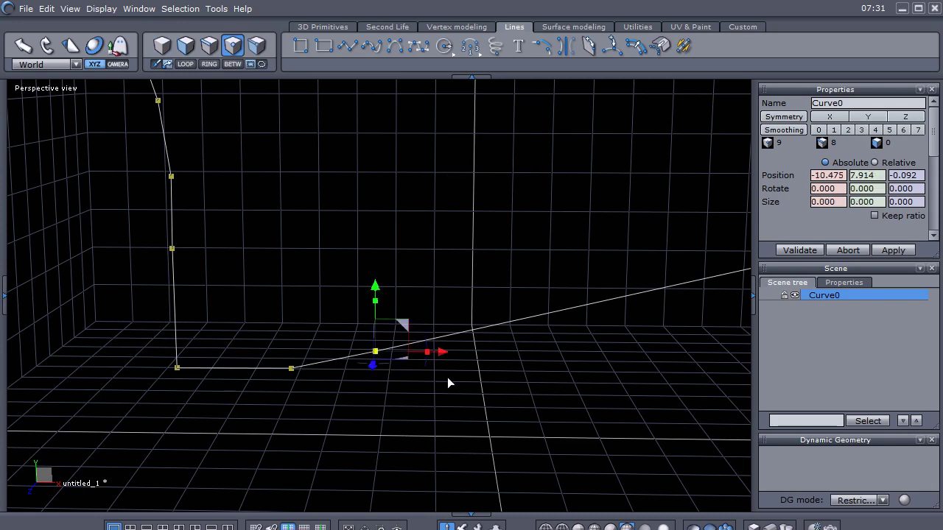
right_click_drag(452, 431, 322, 415)
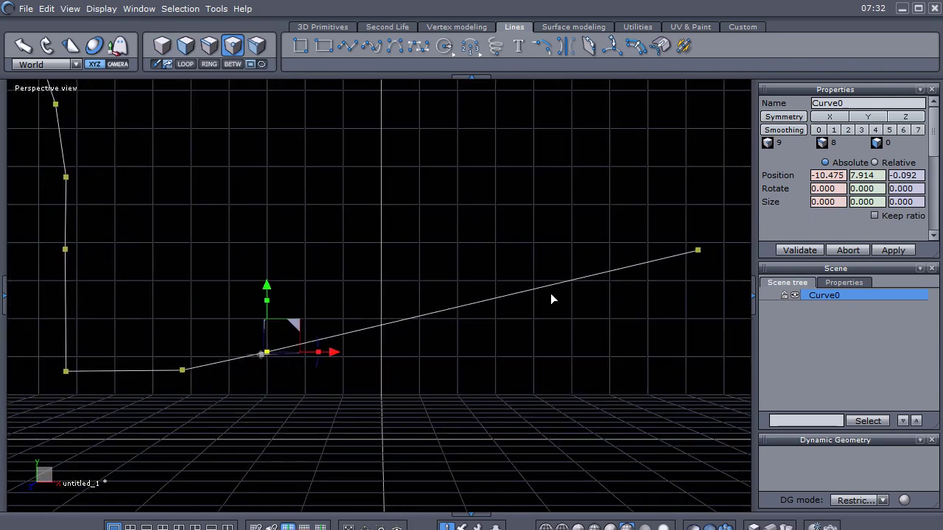
left_click_drag(297, 327, 515, 293)
key("ctrl+z")
mouse_move(322, 418)
right_mouse_down()
mouse_move(308, 427)
mouse_move(323, 430)
right_mouse_up()
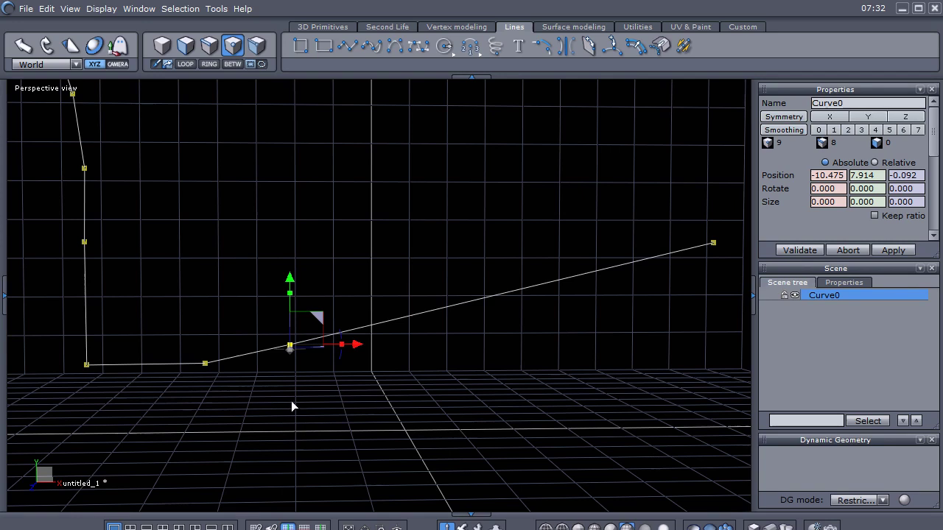
left_click(341, 389)
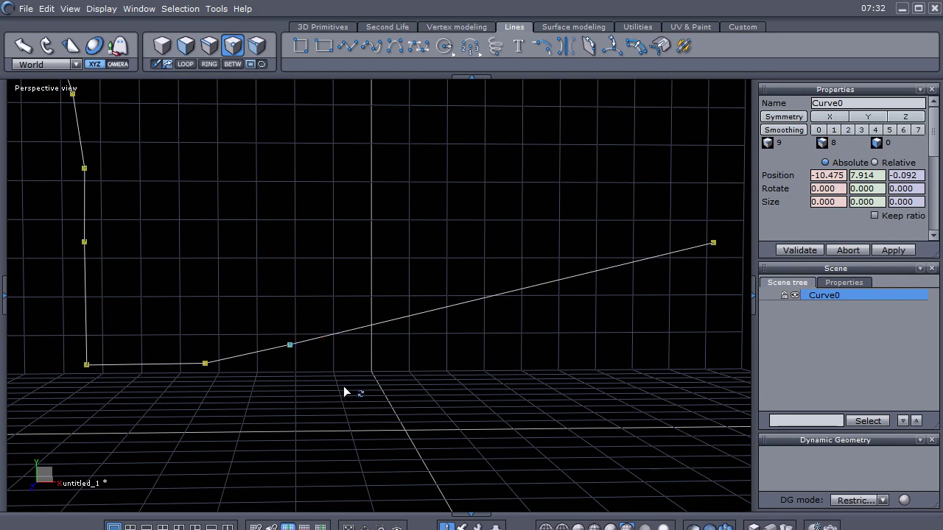
mouse_move(287, 324)
left_mouse_down()
mouse_move(546, 248)
mouse_move(630, 213)
mouse_move(570, 220)
left_mouse_up()
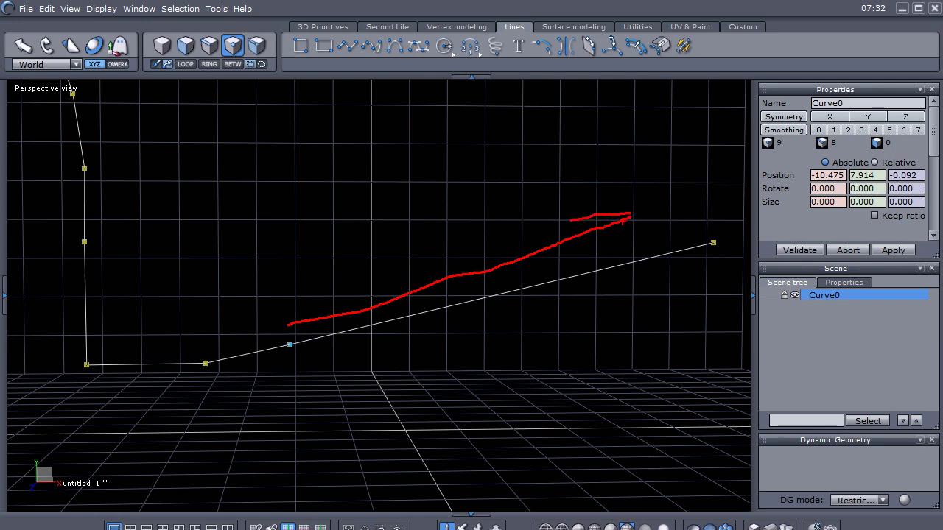
left_click_drag(631, 218, 601, 255)
key("Escape")
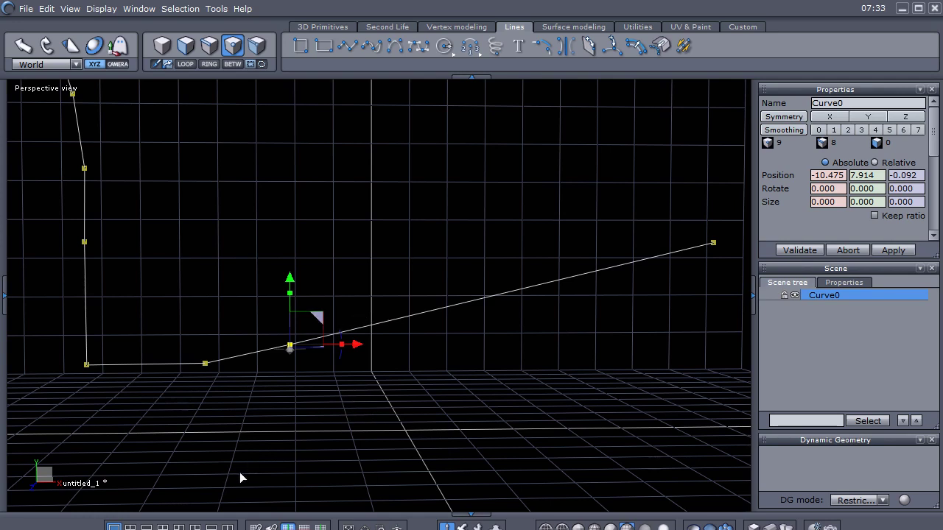
left_click(271, 527)
left_click_drag(320, 315, 450, 292)
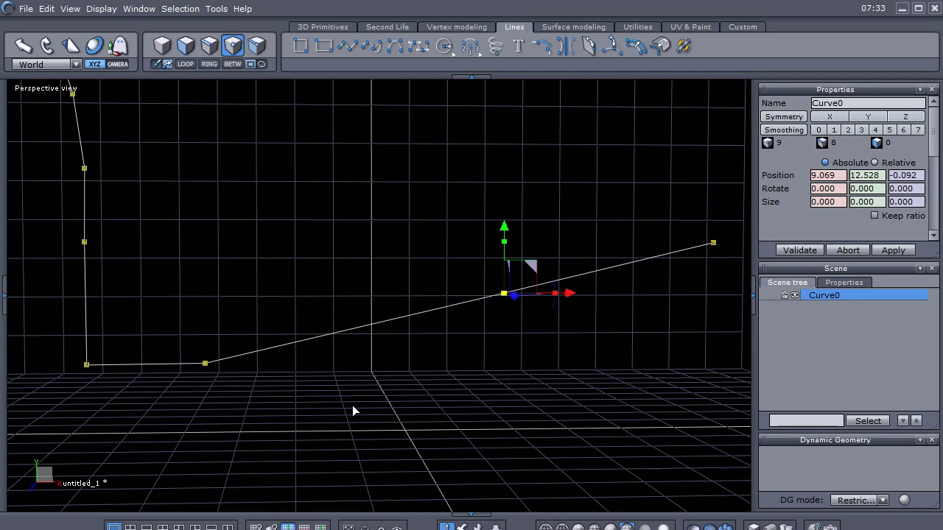
key("ctrl+z")
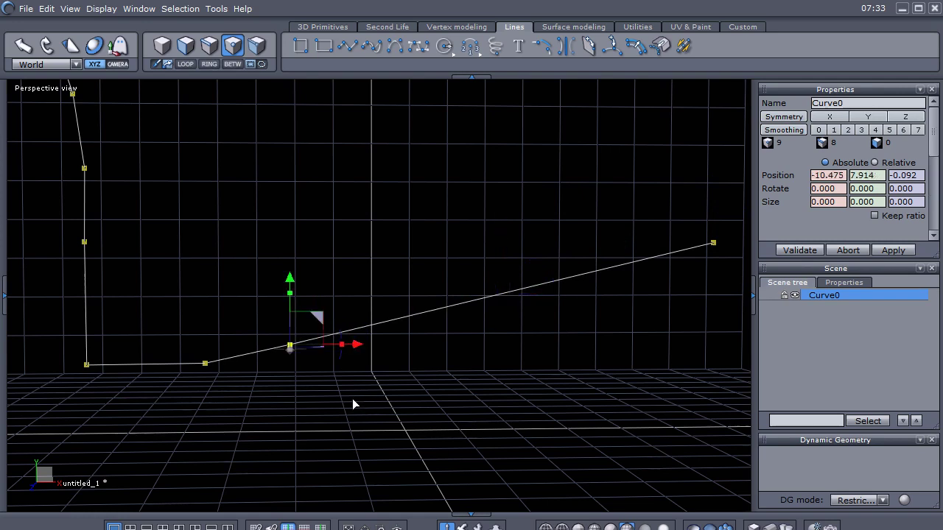
left_click(278, 527)
middle_click_drag(349, 396, 328, 410)
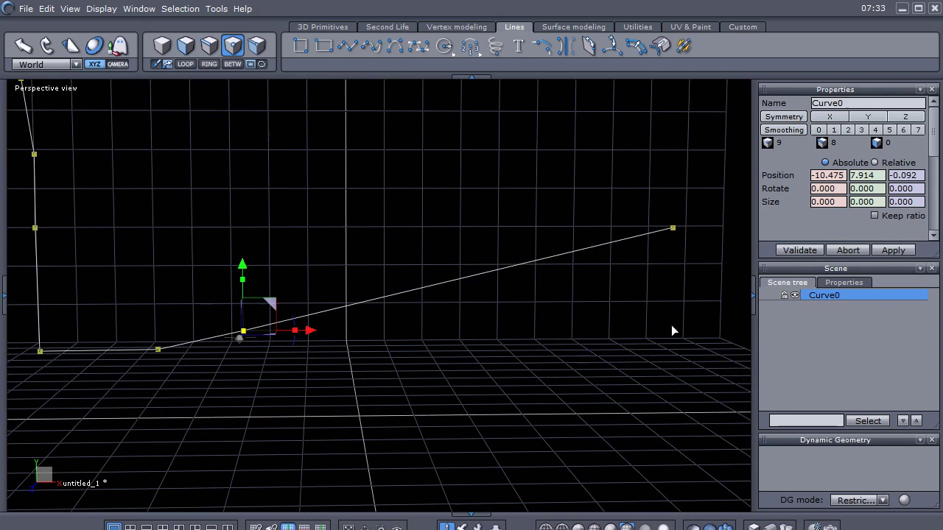
Step: Show the grid and working plane settings as a floating panel over the viewport
left_click(840, 283)
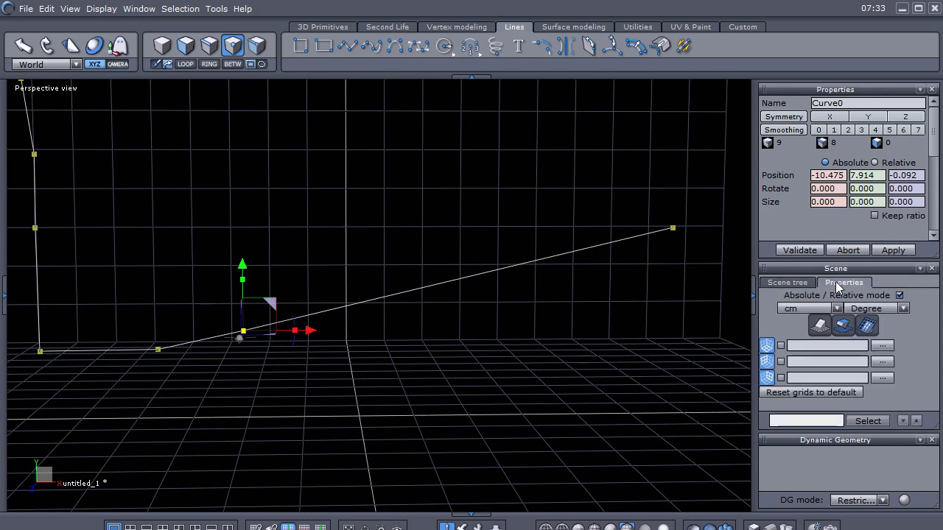
left_click_drag(752, 269, 560, 108)
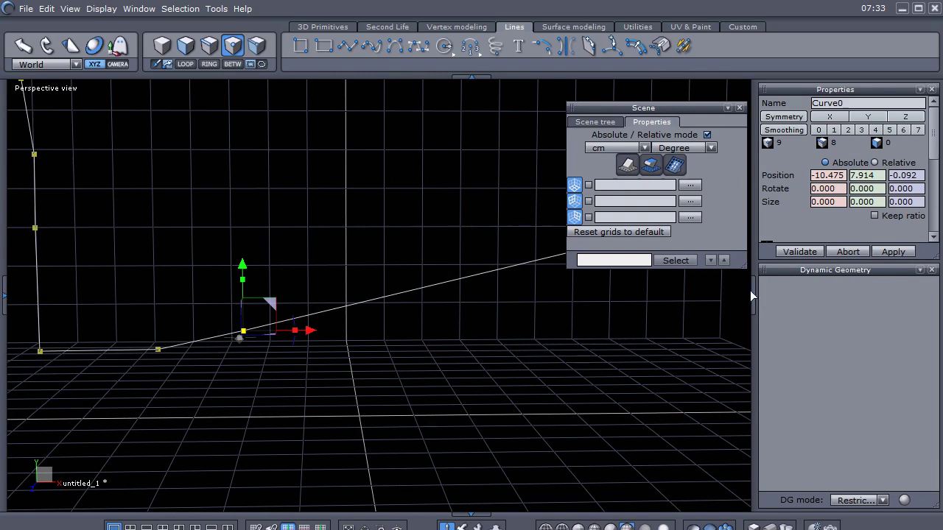
middle_click_drag(413, 351, 369, 357)
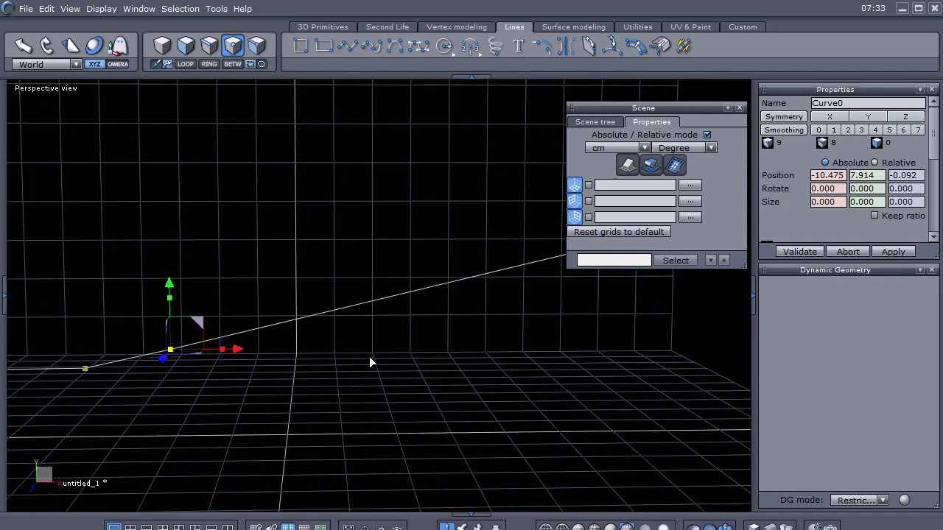
Step: Select the curve's sloped edge and extrude it sideways into a surface
right_click(368, 356)
left_click(452, 341)
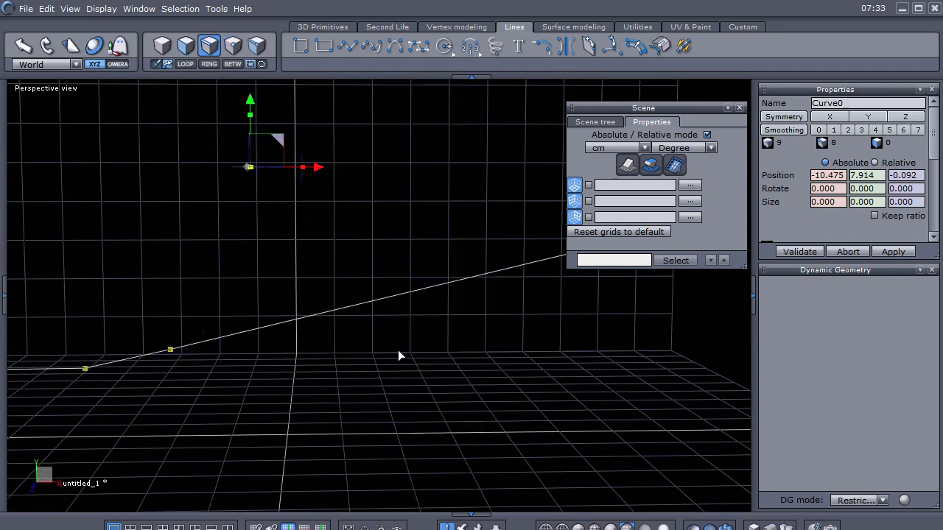
left_click(354, 313)
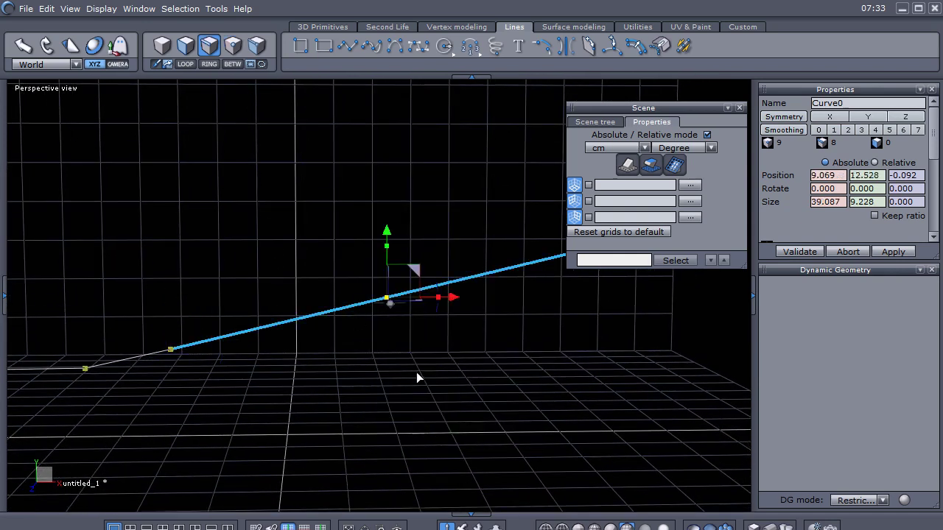
middle_click_drag(416, 372, 306, 410)
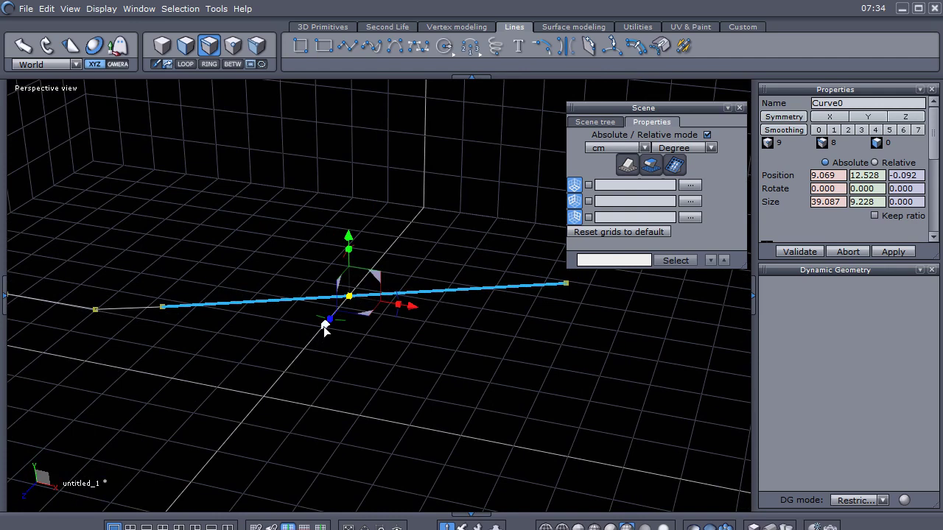
left_click_drag(324, 325, 407, 227)
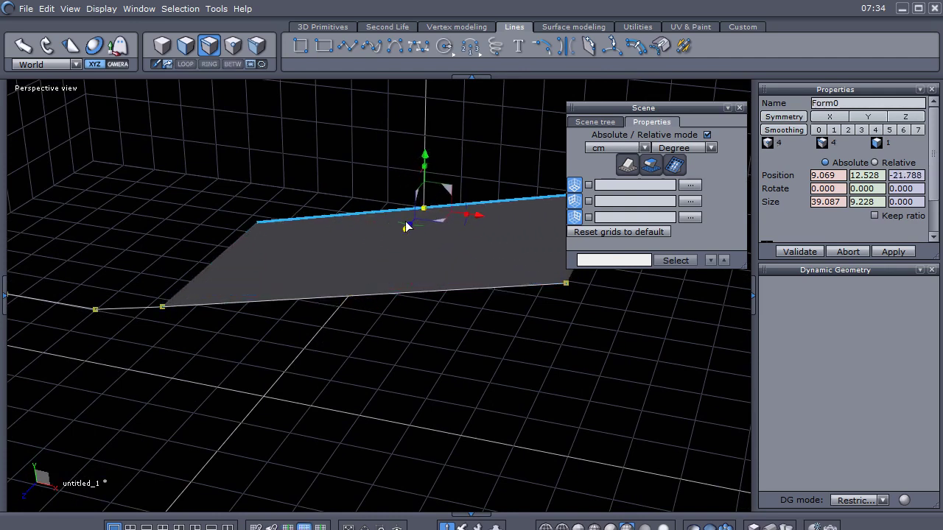
Step: Validate the extrusion as Form0 and list Curve0 and Form0 in the Scene tree
left_click(361, 433)
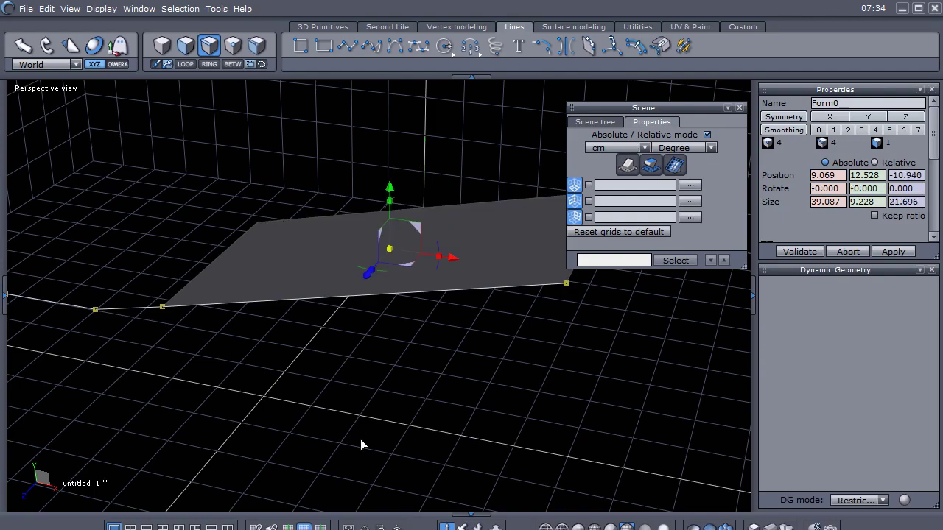
right_click_drag(361, 445, 297, 400)
left_click(595, 121)
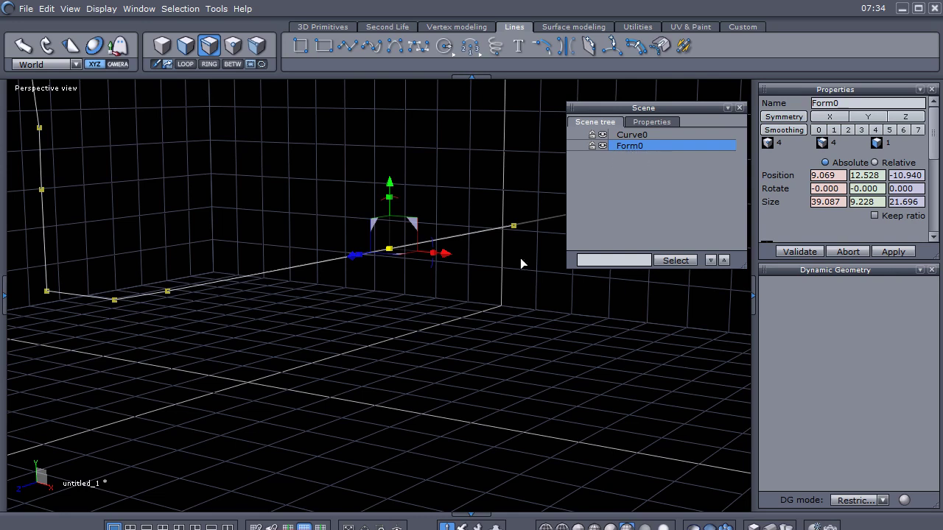
right_click_drag(398, 361, 417, 401)
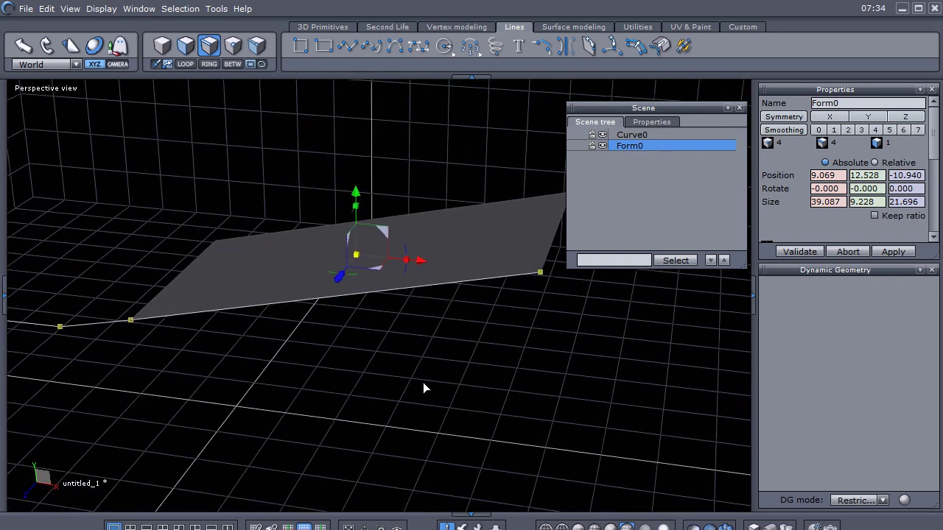
middle_click_drag(423, 383, 425, 378)
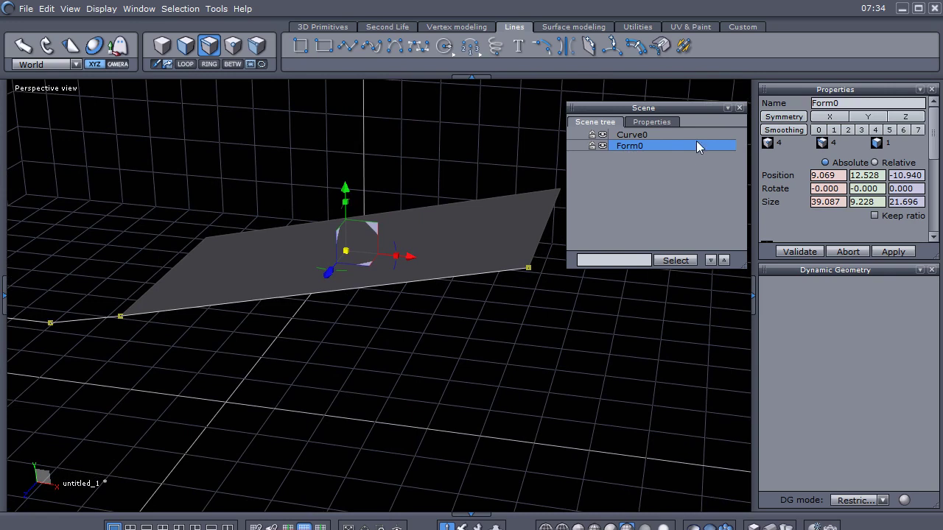
Step: Define a custom working plane from Form0's face in the Scene Properties tab
left_click(657, 123)
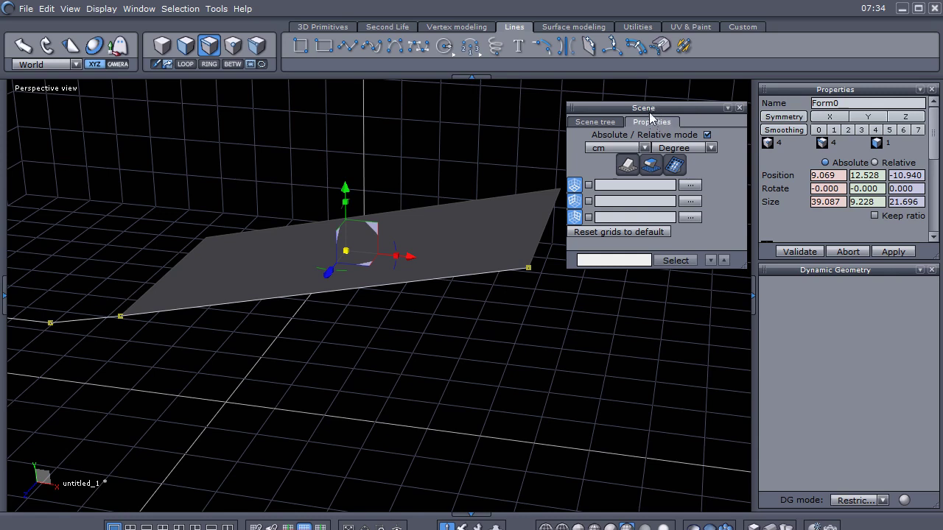
left_click(676, 167)
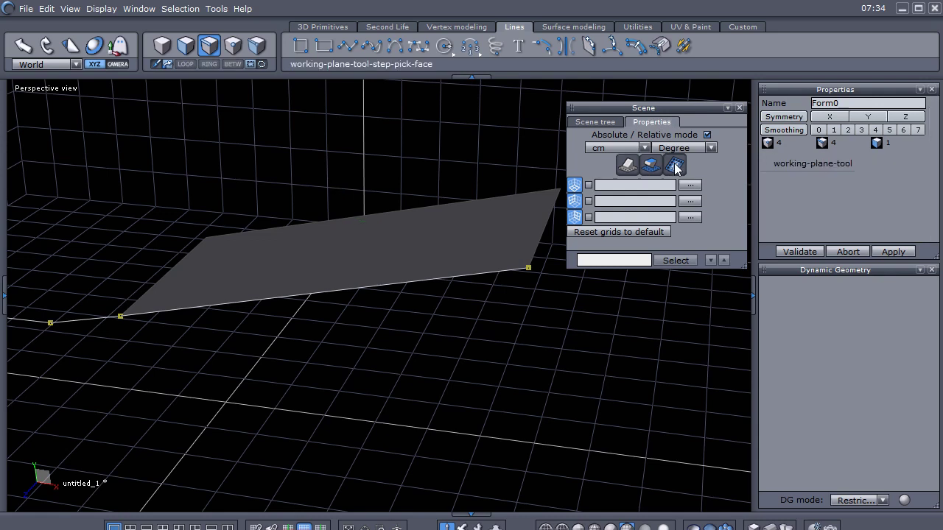
left_click(438, 235)
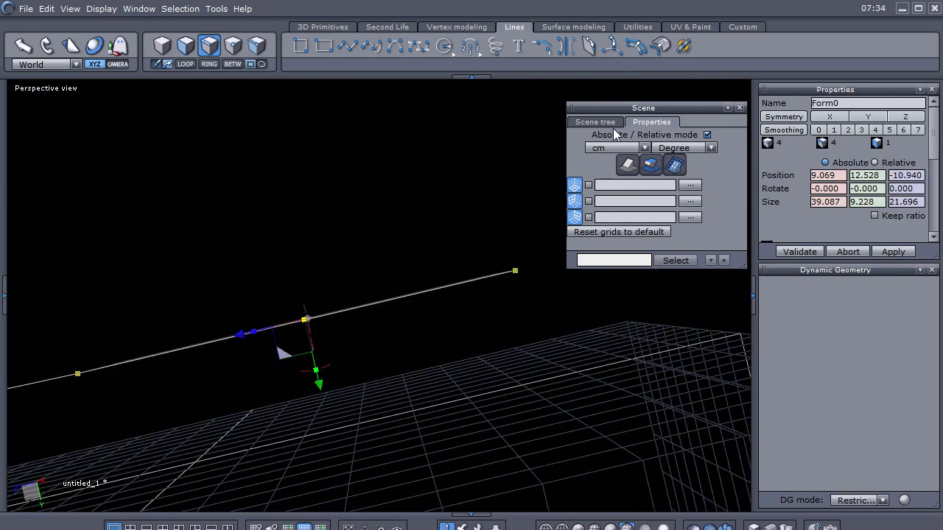
left_click(589, 122)
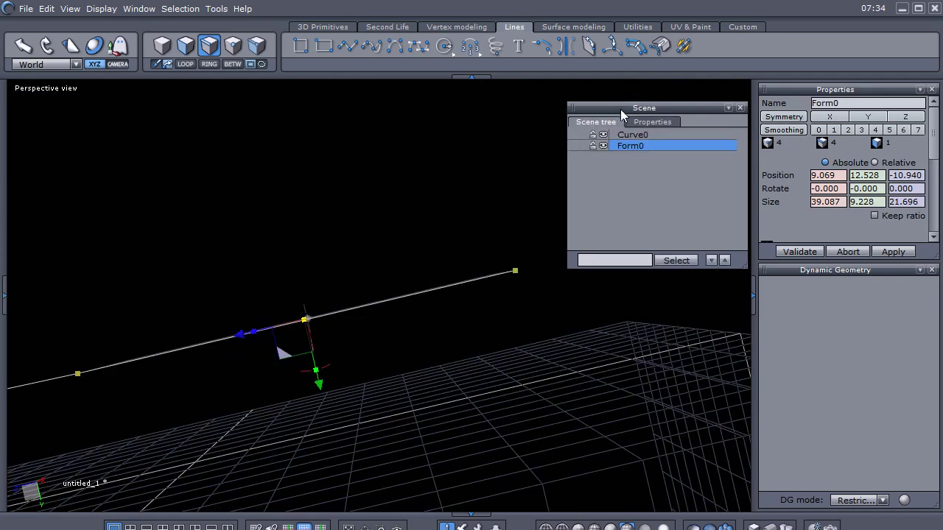
Step: Dock the Scene panel, delete Form0 in object selection mode, and reselect Curve0
left_click_drag(621, 115, 813, 266)
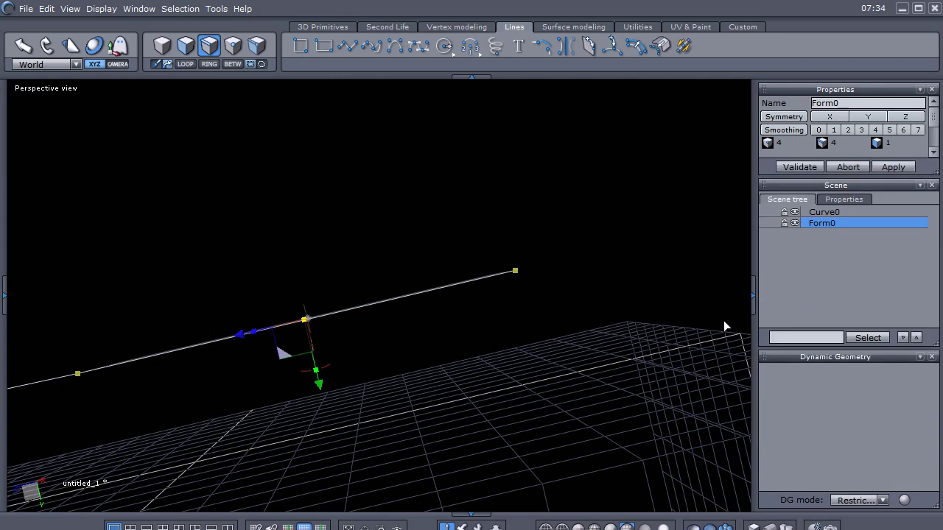
right_click(612, 277)
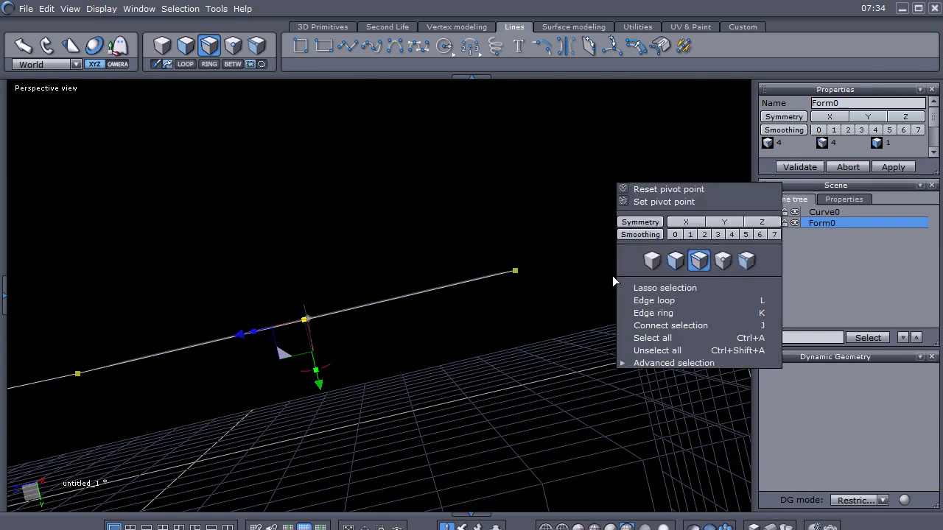
left_click(651, 262)
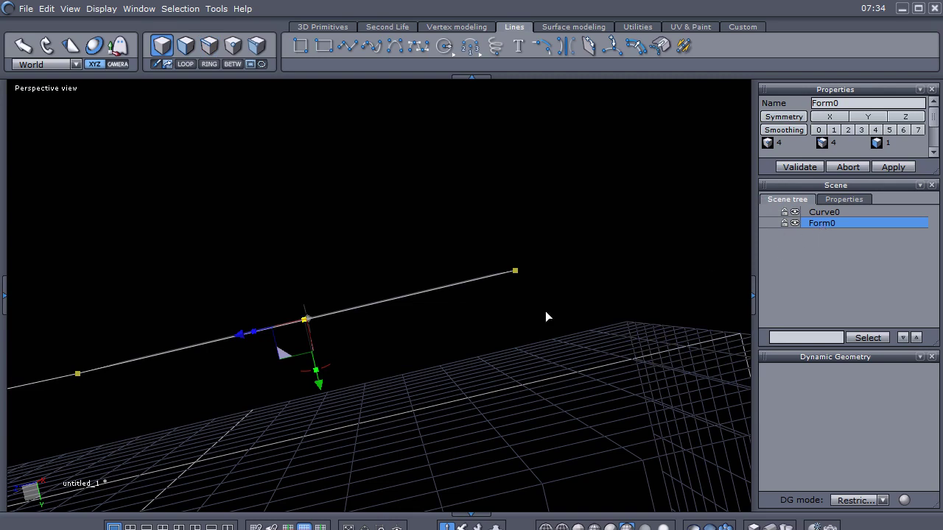
key("Delete")
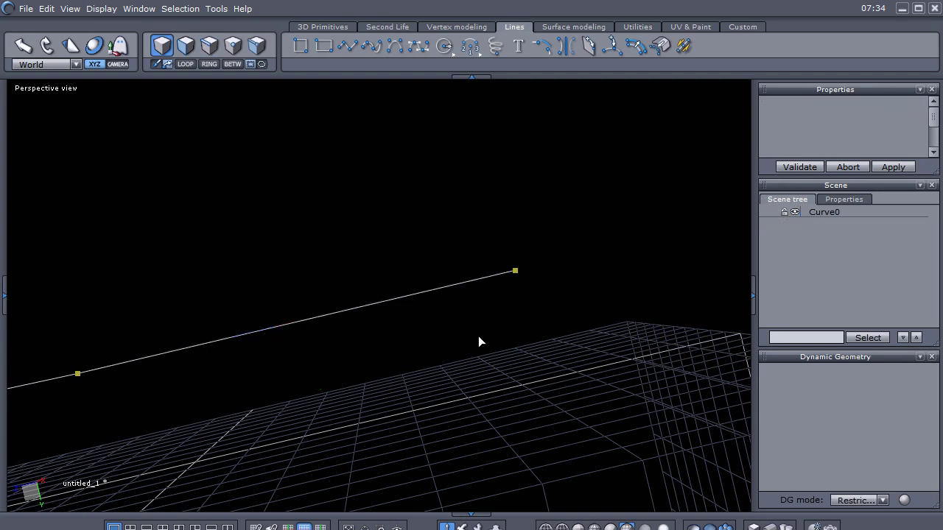
left_click(239, 341)
middle_click_drag(243, 381, 421, 388)
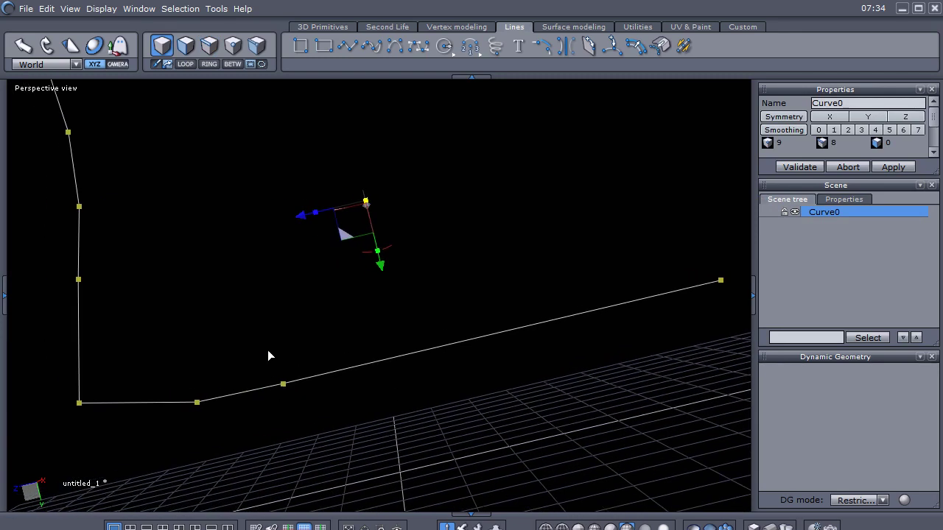
Step: Switch to point selection and pick a point on the curve's sloped edge
left_click(232, 46)
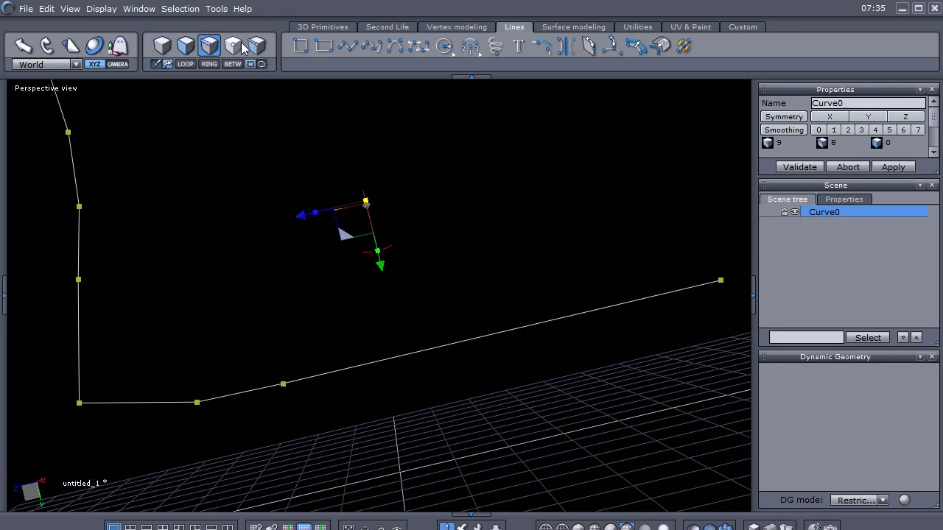
left_click(283, 383)
middle_click_drag(368, 410, 374, 389)
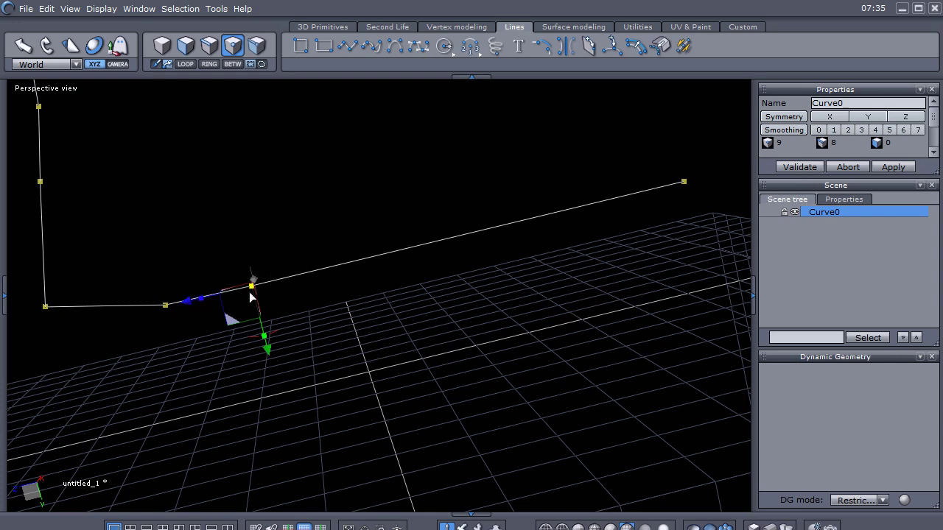
left_click(282, 256)
key("ctrl+2")
mouse_move(256, 262)
left_mouse_down()
mouse_move(470, 217)
mouse_move(576, 181)
mouse_move(494, 192)
left_mouse_up()
left_click_drag(575, 182, 516, 215)
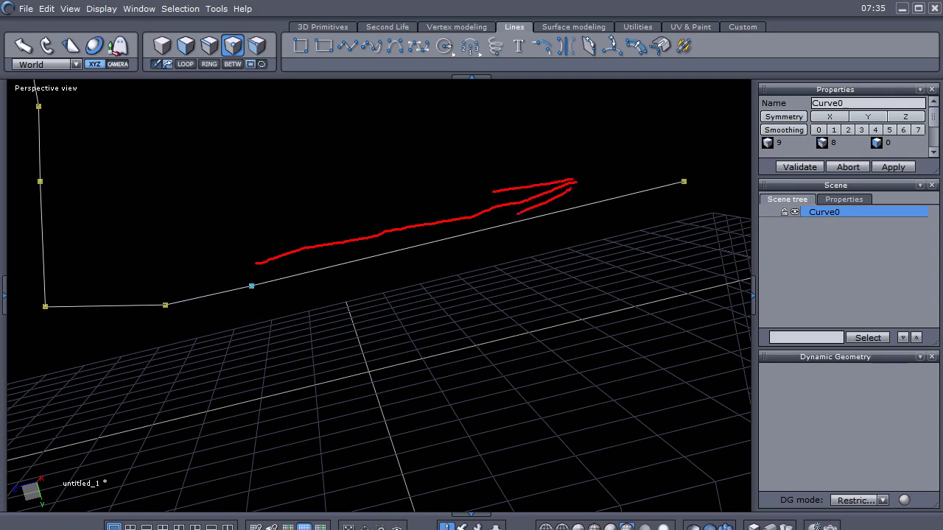
key("Escape")
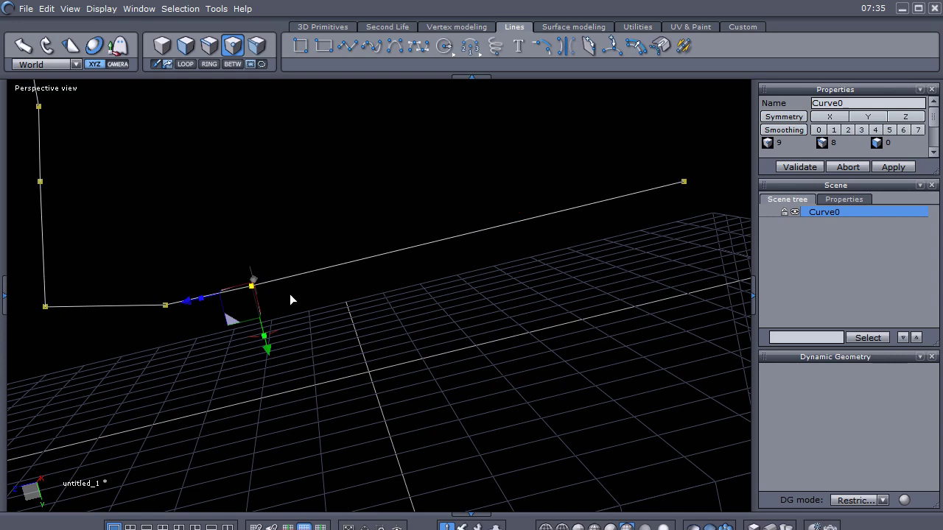
Step: Slide the curve point along the sloped edge with the gizmo, undoing the final move
left_click_drag(294, 252, 213, 340)
left_click_drag(187, 302, 298, 390)
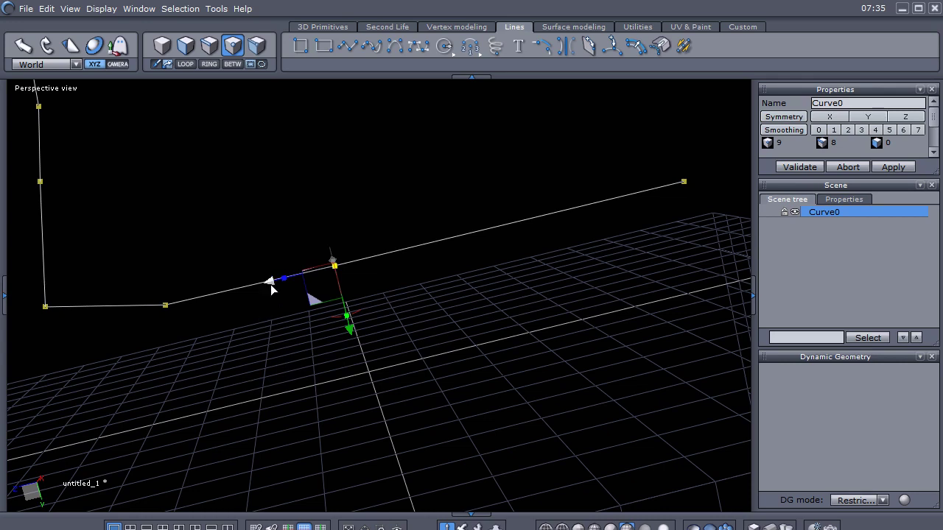
left_click_drag(271, 284, 284, 326)
left_click_drag(277, 281, 351, 282)
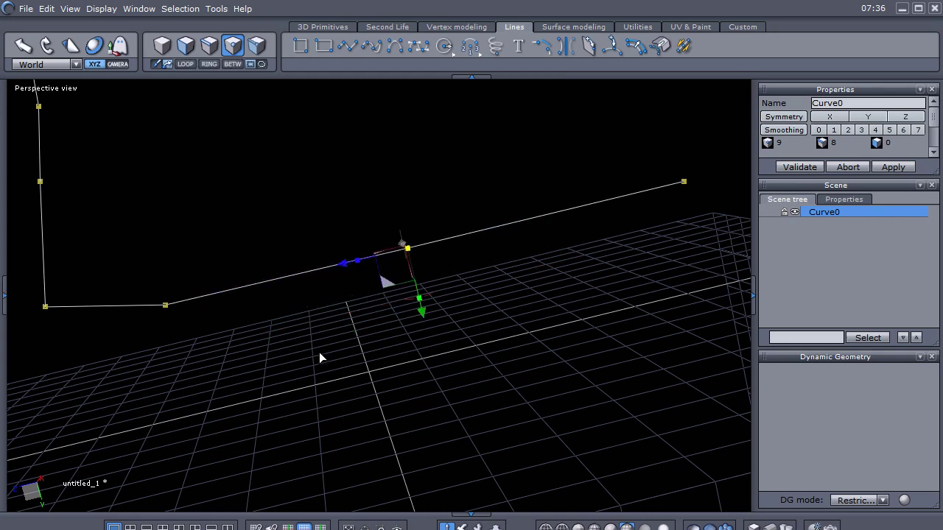
key("ctrl+z")
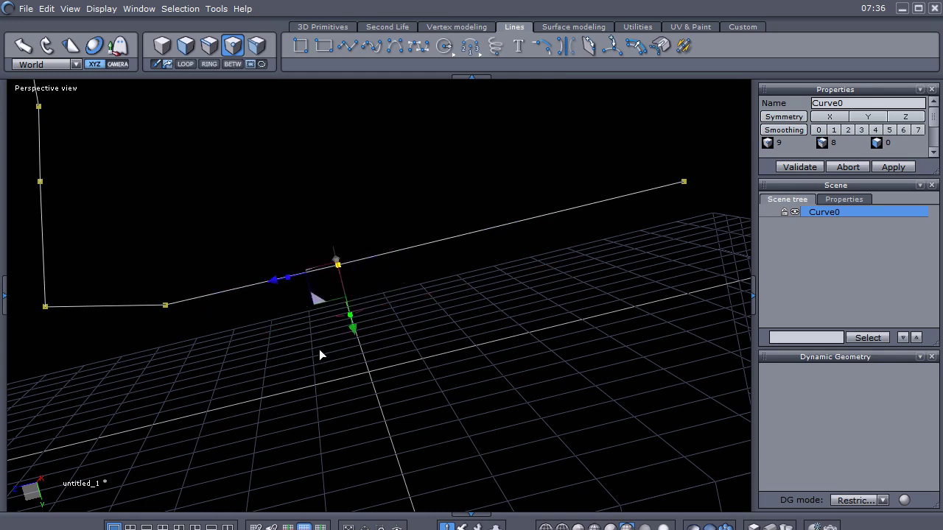